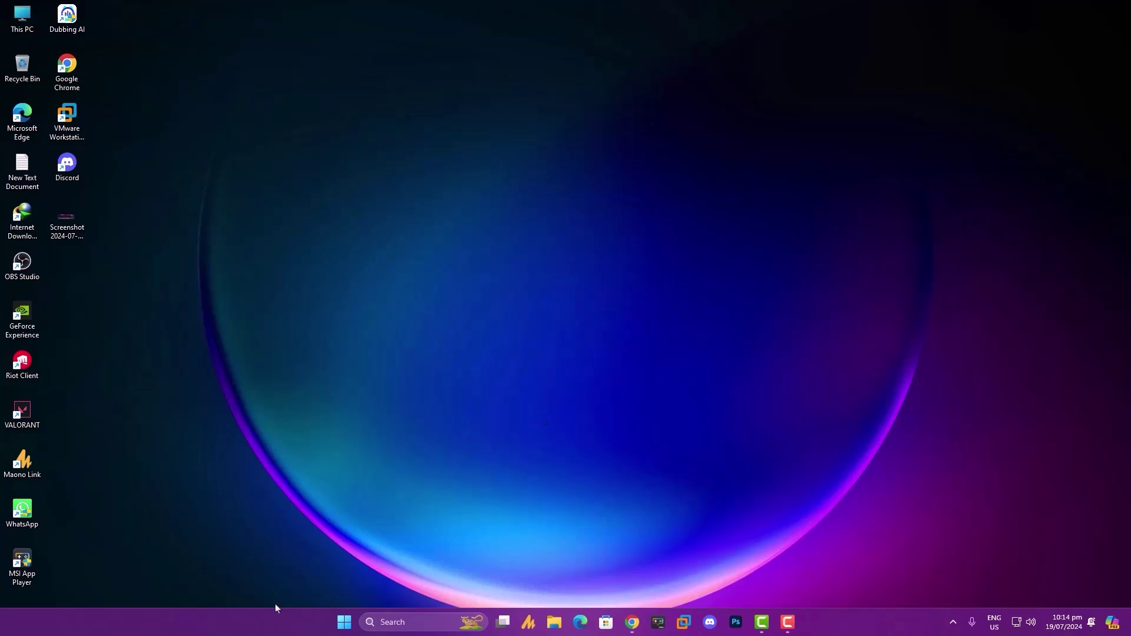
Launch Settings from Start and go through Gaming > Game Mode to the Graphics page
left_click(344, 622)
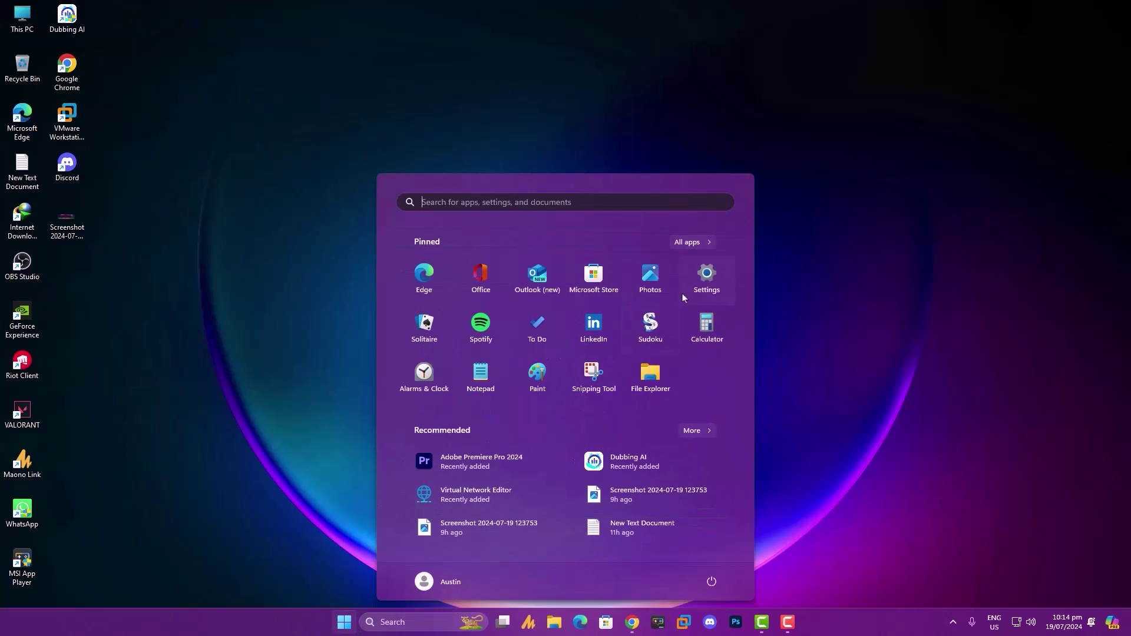
left_click(706, 277)
left_click_drag(446, 56, 495, 37)
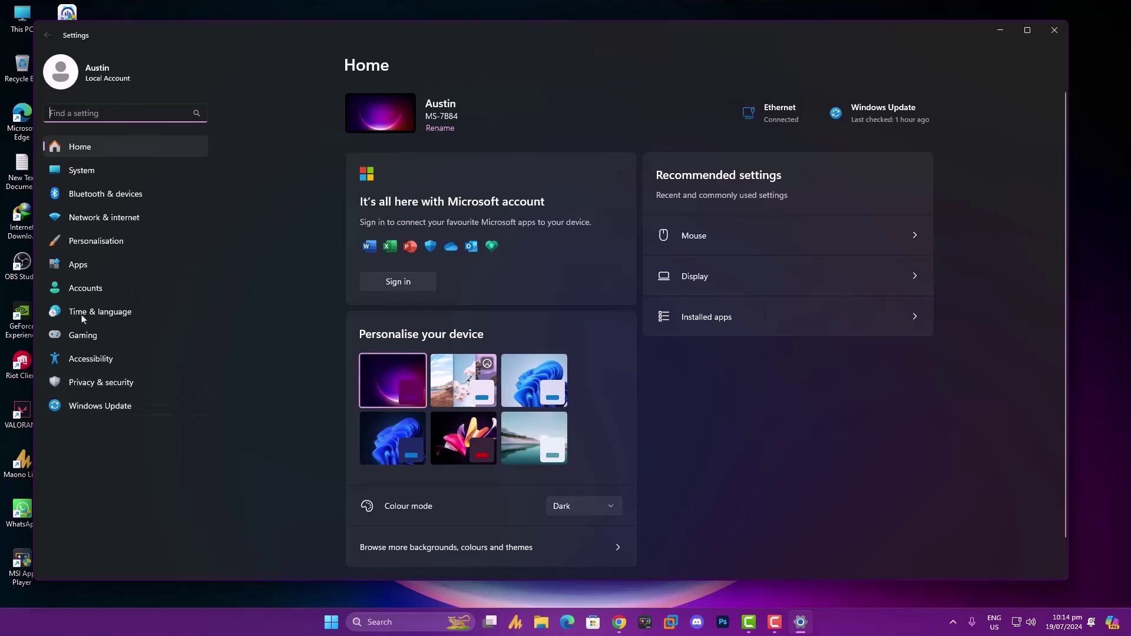
left_click(101, 341)
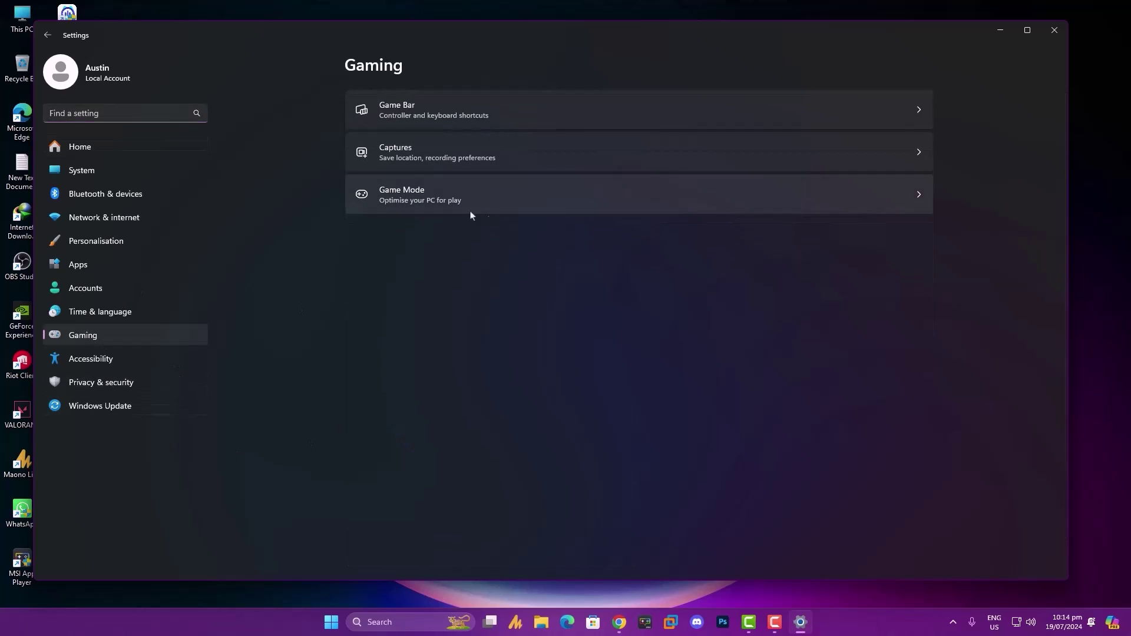
left_click(558, 194)
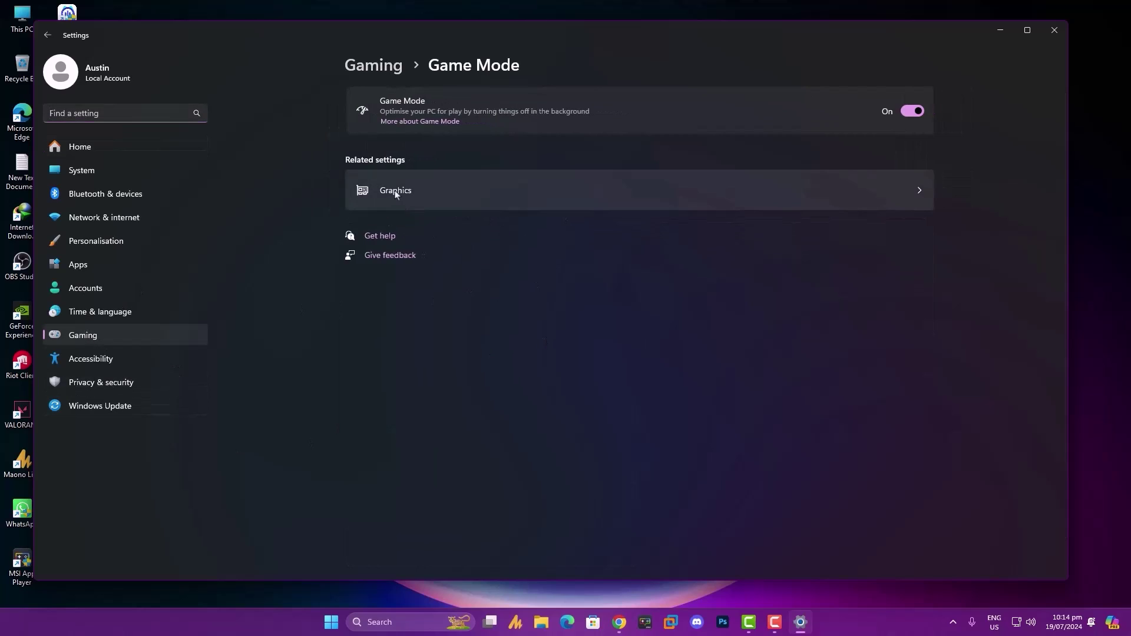
left_click(485, 200)
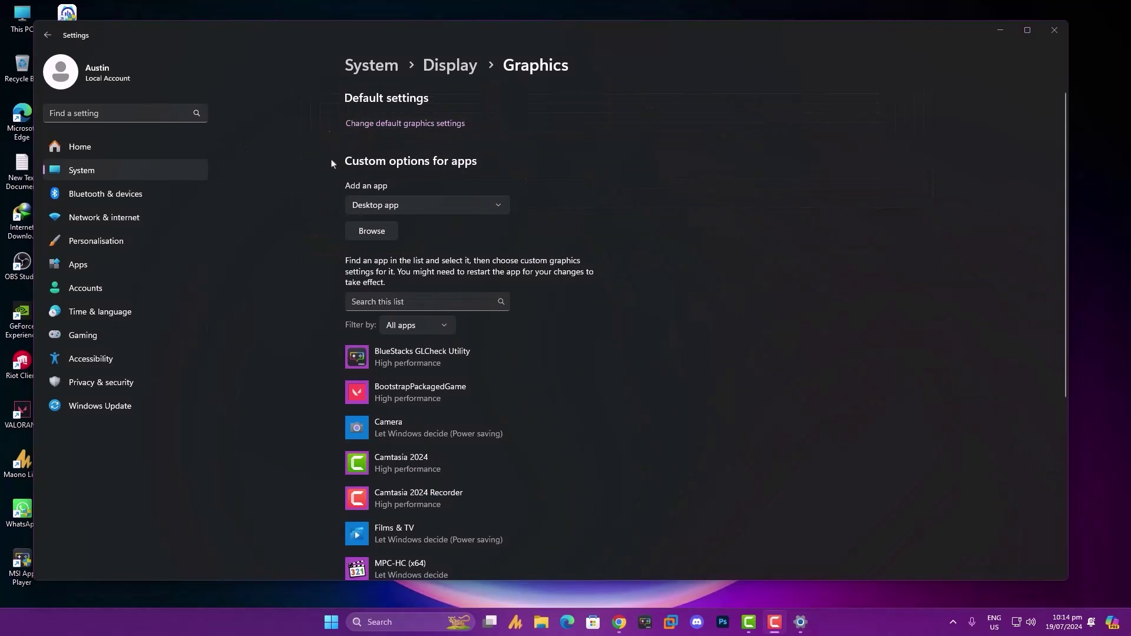
Open 'Change default graphics settings' to view the GPU scheduling options
left_click(396, 125)
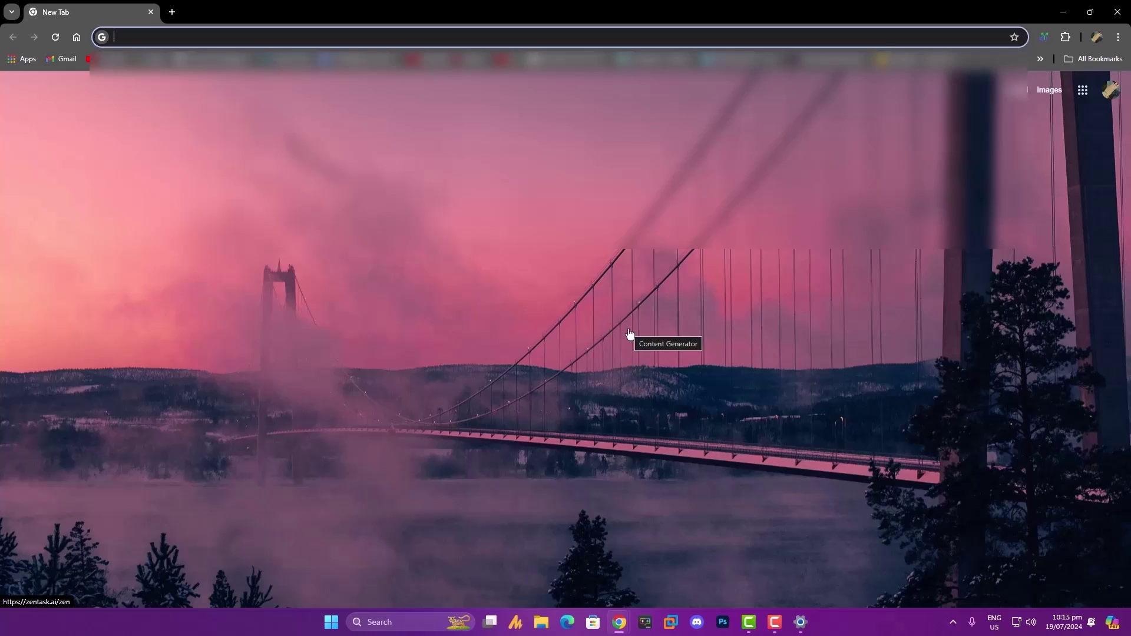
Search Google for 'nvidia 1060 drivers' and open the NVIDIA Driver Downloads result
type("netflix")
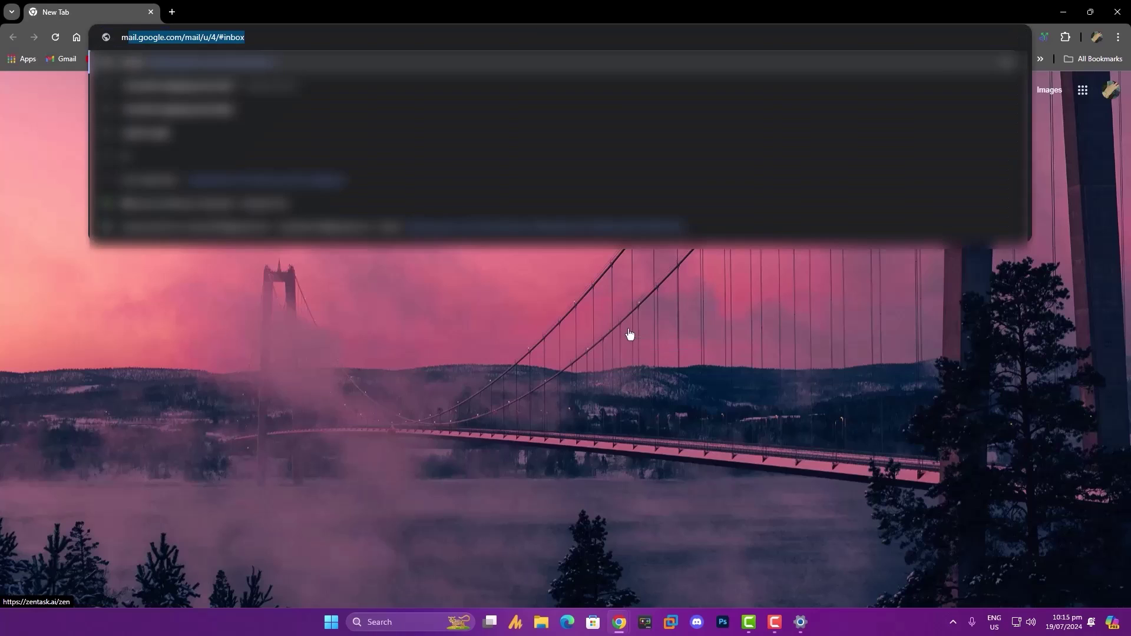
type("nvidia 1060 ")
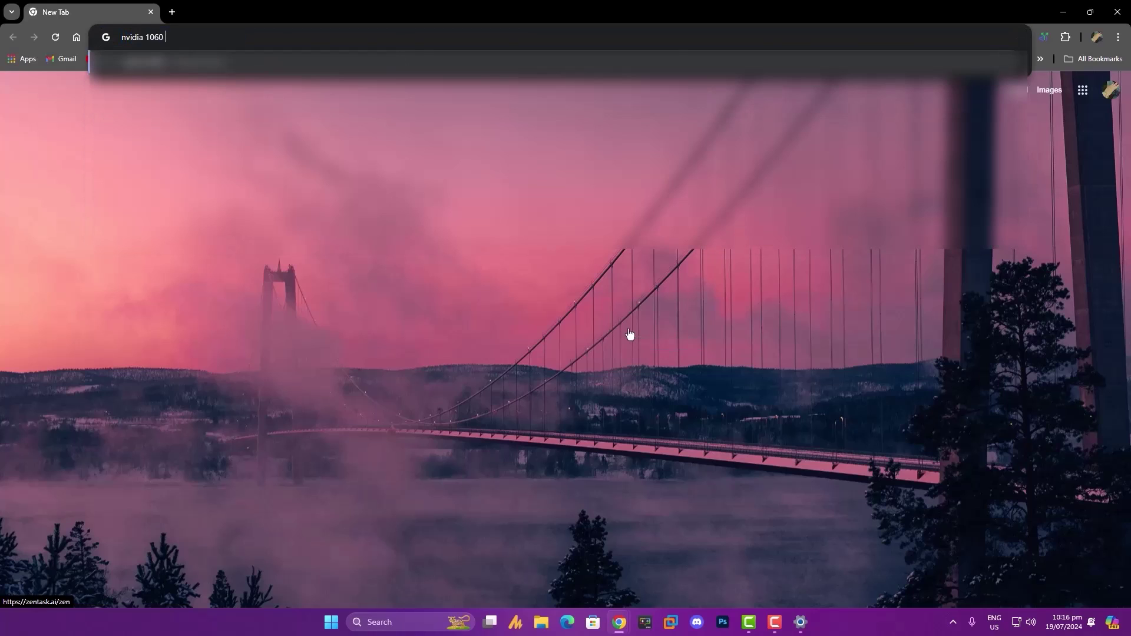
type("drivers")
key("Return")
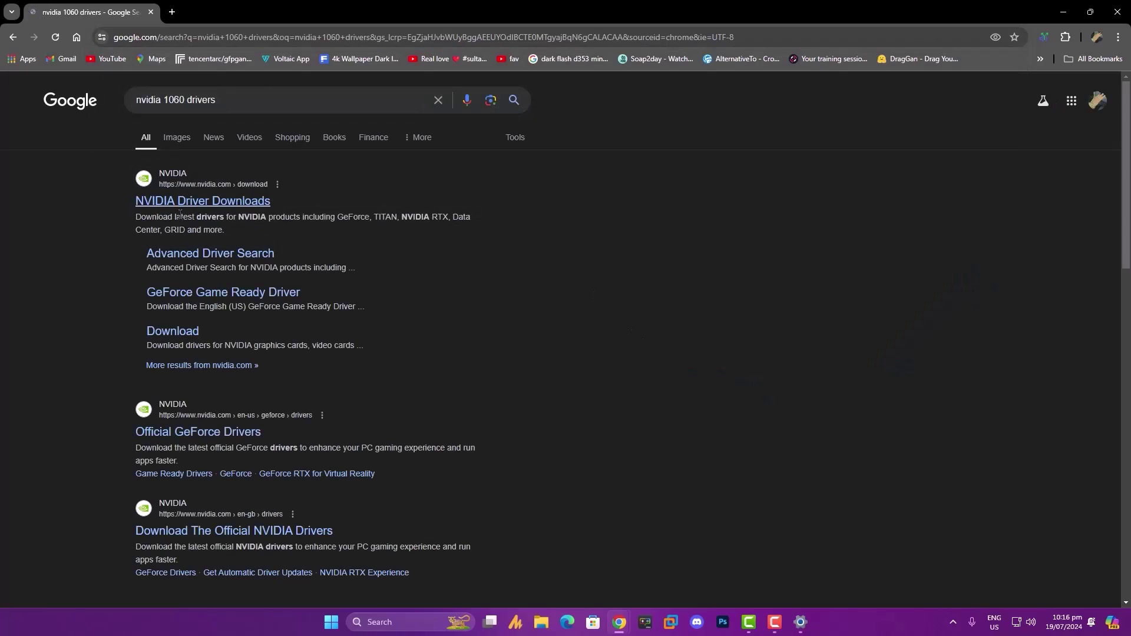
left_click(243, 210)
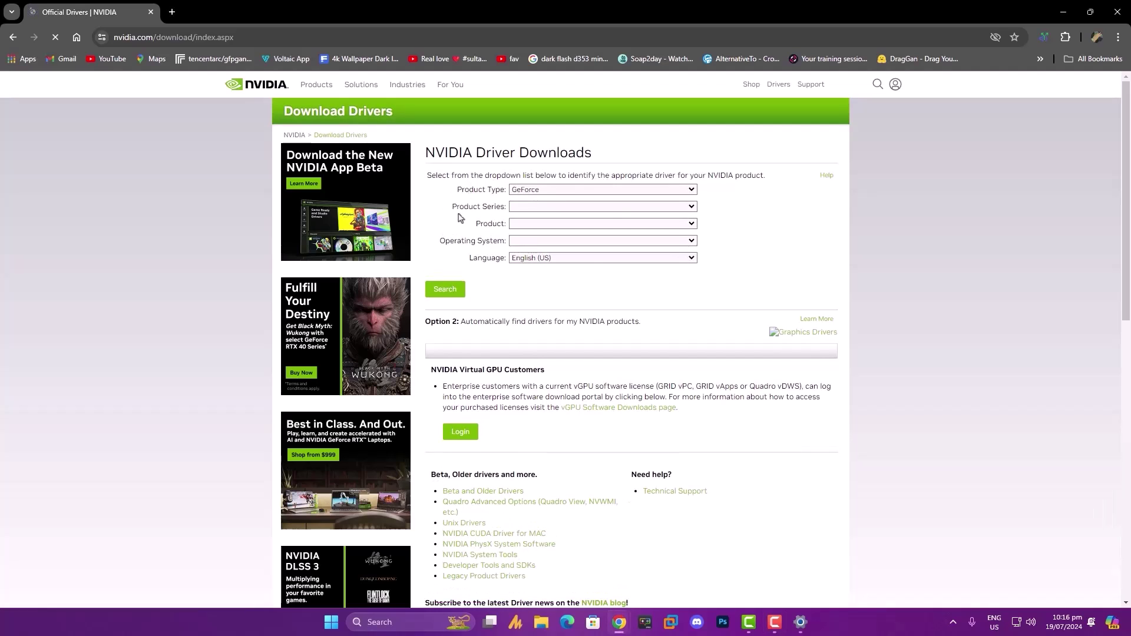
Select GeForce, GeForce 10 Series and GeForce GTX 1060, keeping Windows 10 64-bit
left_click(542, 190)
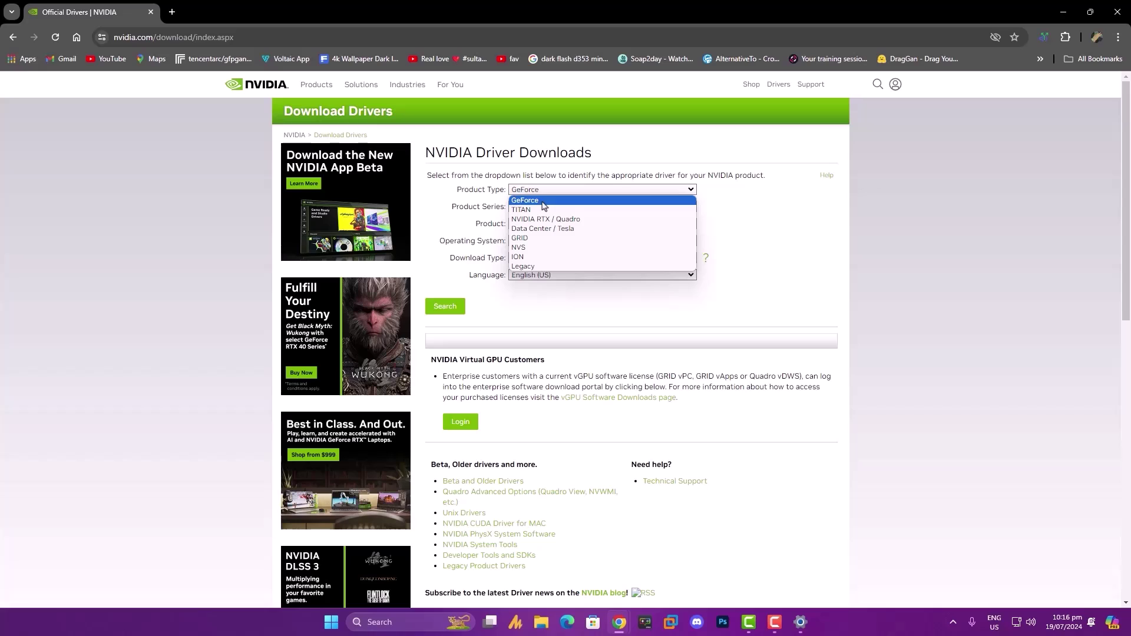
left_click(544, 201)
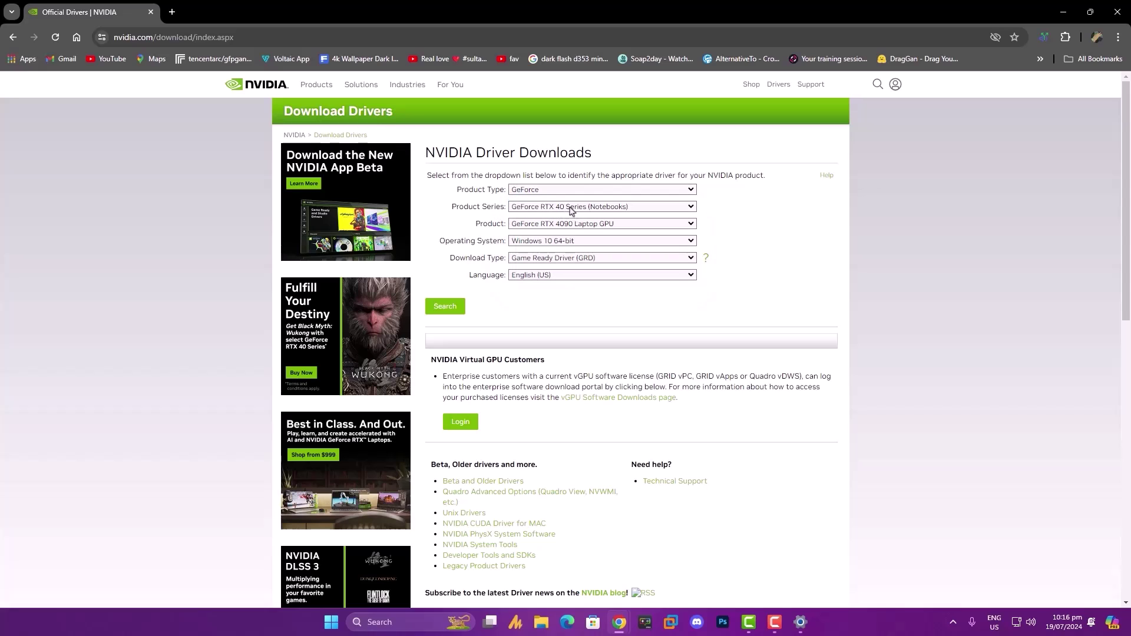
left_click(571, 206)
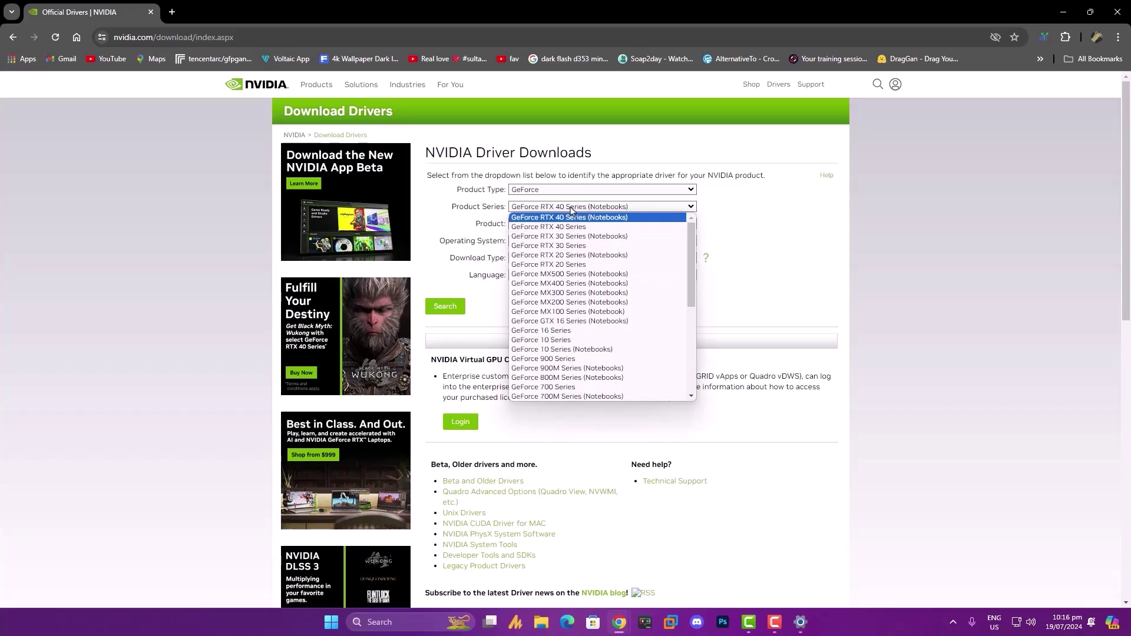
left_click(583, 343)
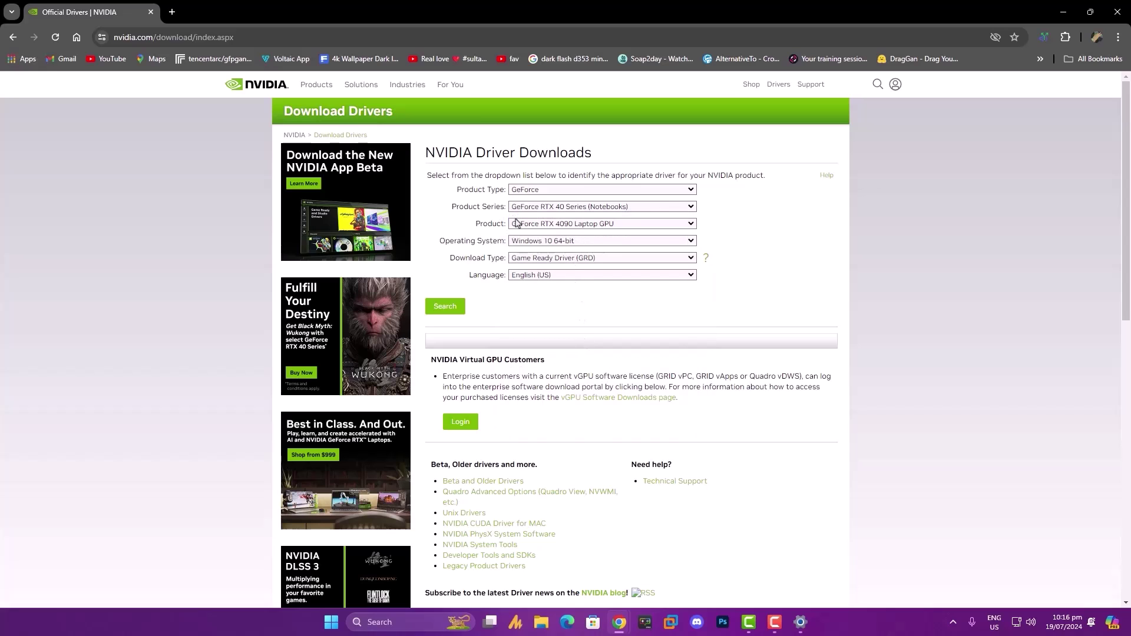
left_click(556, 225)
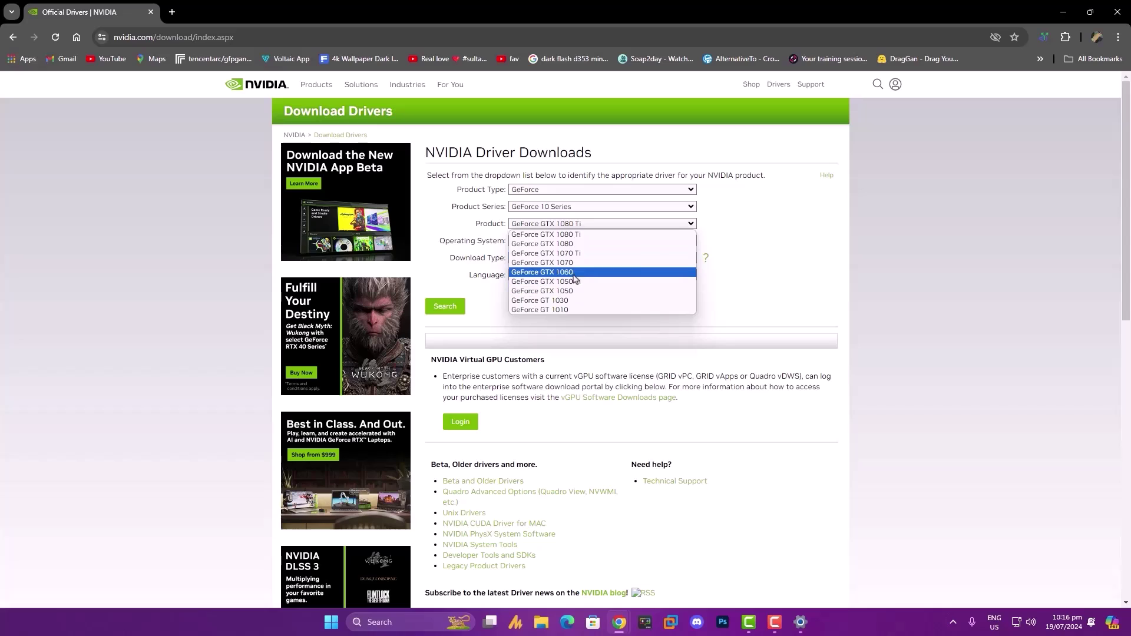
left_click(576, 277)
left_click(559, 241)
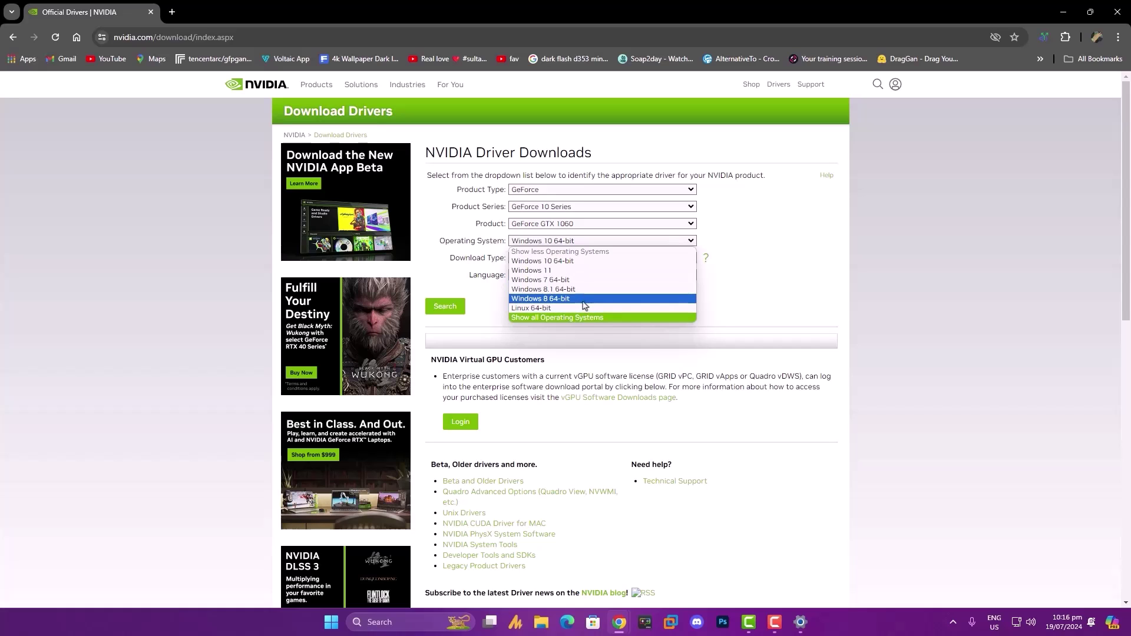
left_click(1059, 18)
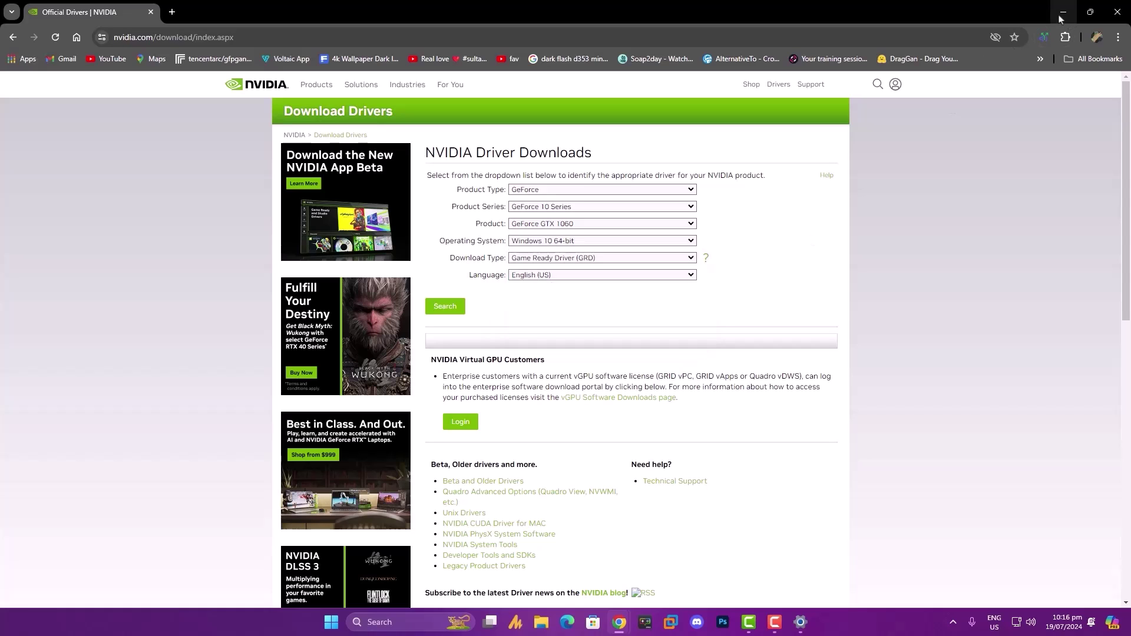
Minimise the browser and open This PC's Properties from the desktop
left_click(1062, 13)
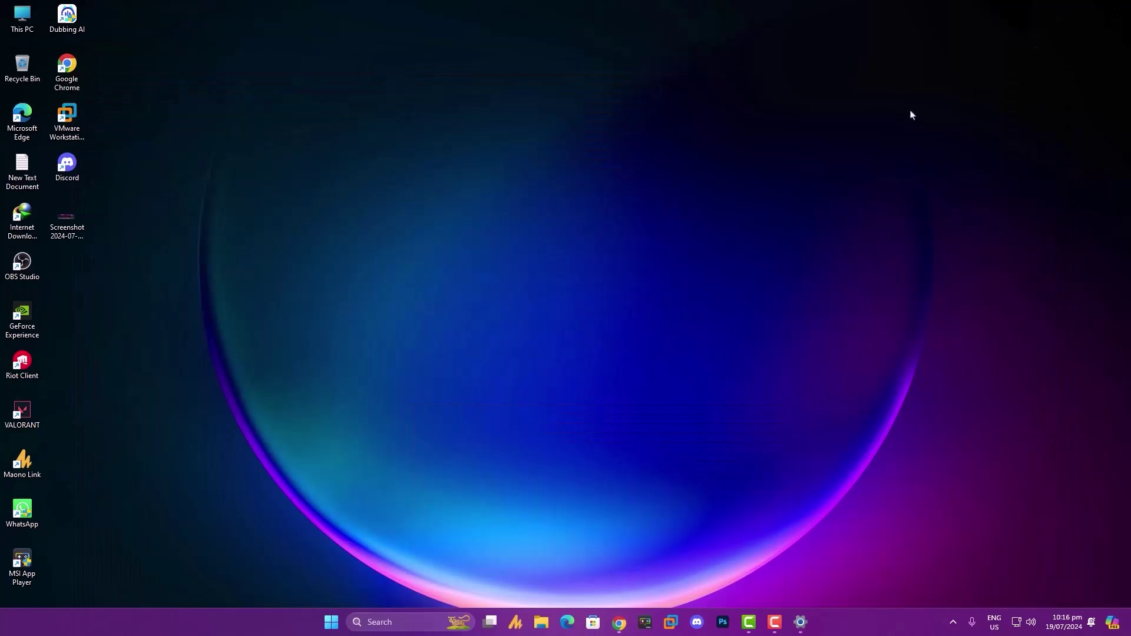
right_click(21, 19)
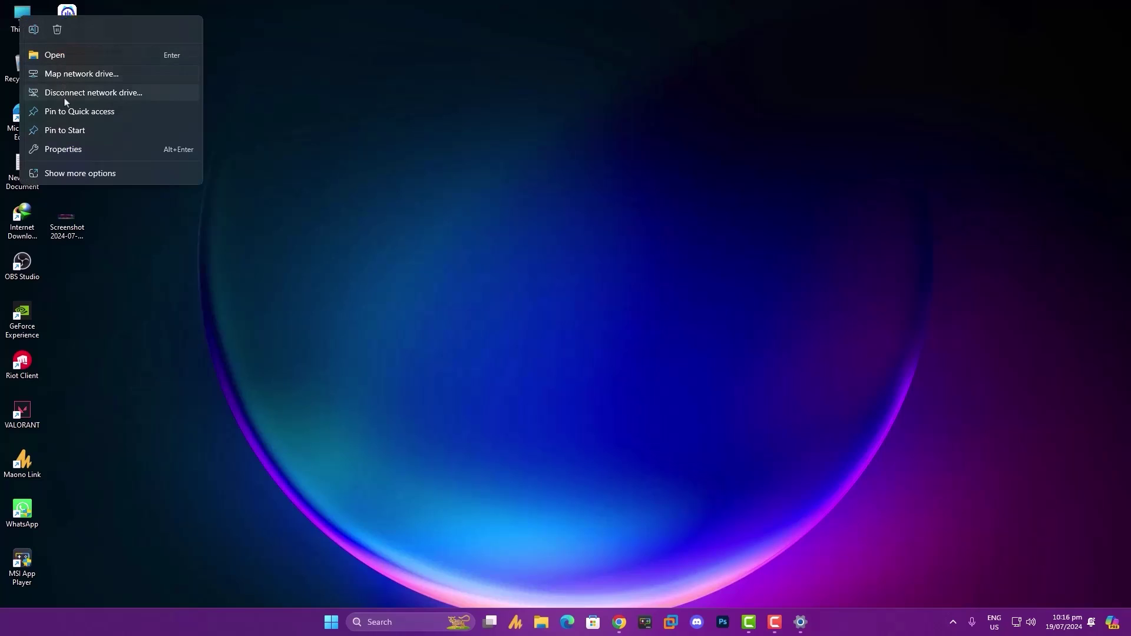
left_click(116, 151)
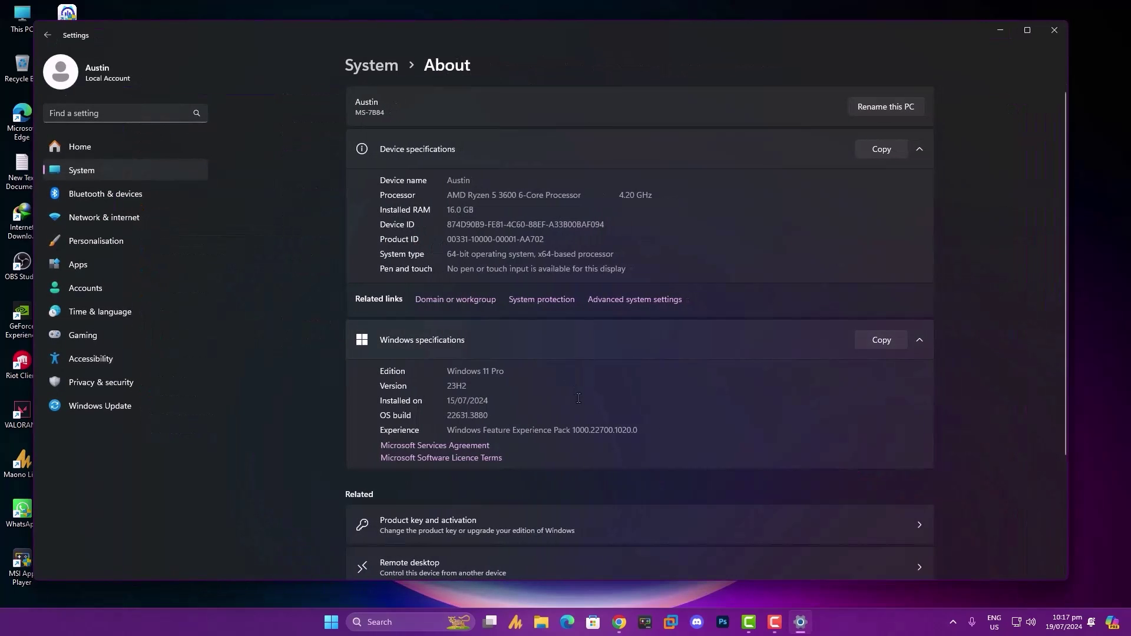
Confirm the system type is a 64-bit OS on an x64 processor, then close Settings
scroll(581, 395, "down", 1)
scroll(581, 394, "down", 2)
scroll(553, 350, "up", 1)
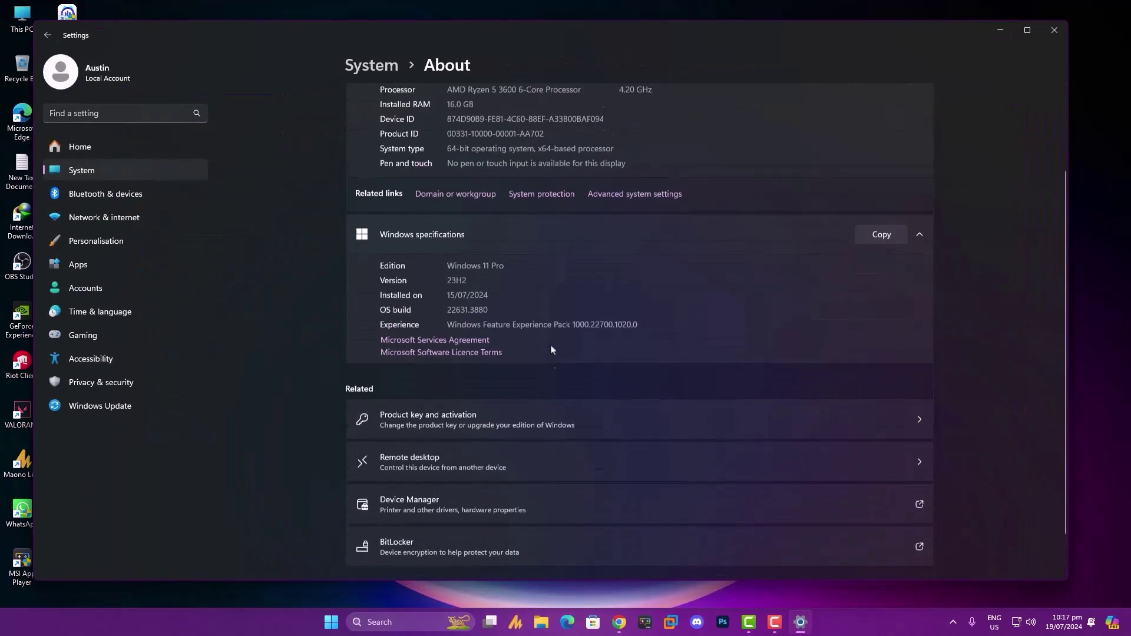
scroll(552, 349, "up", 2)
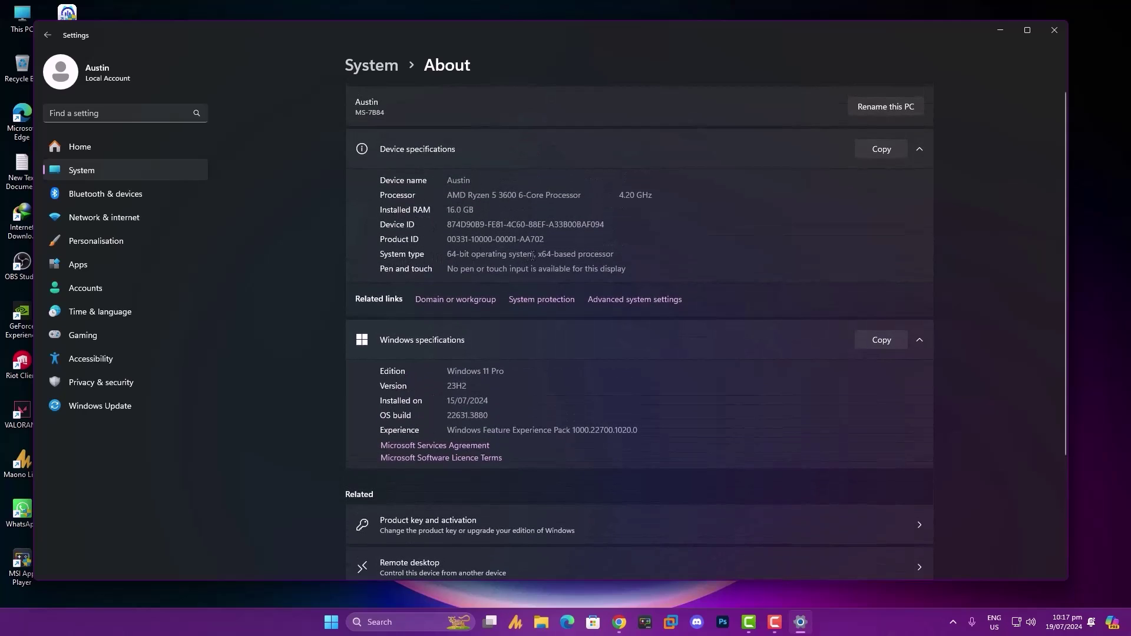
left_click_drag(534, 254, 444, 253)
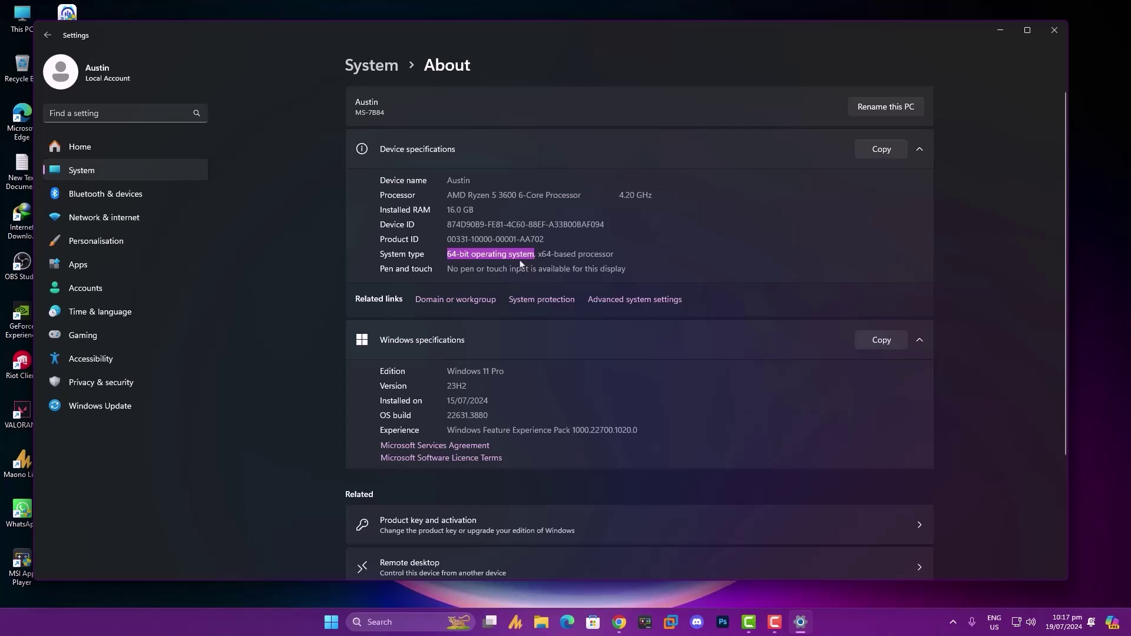
left_click_drag(533, 254, 621, 254)
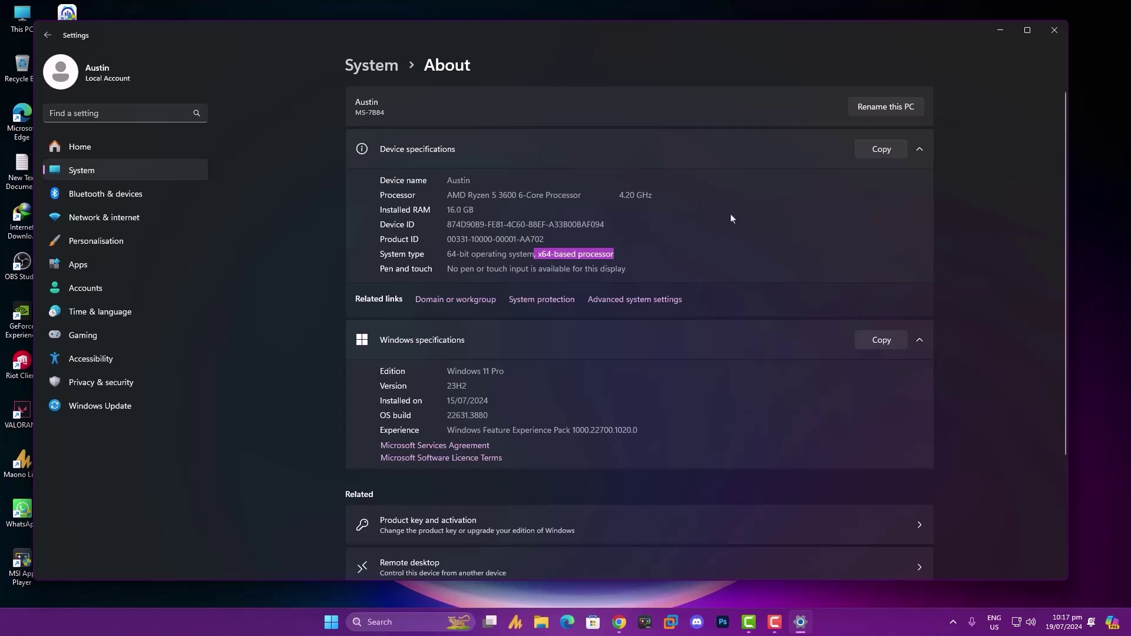
left_click(1053, 31)
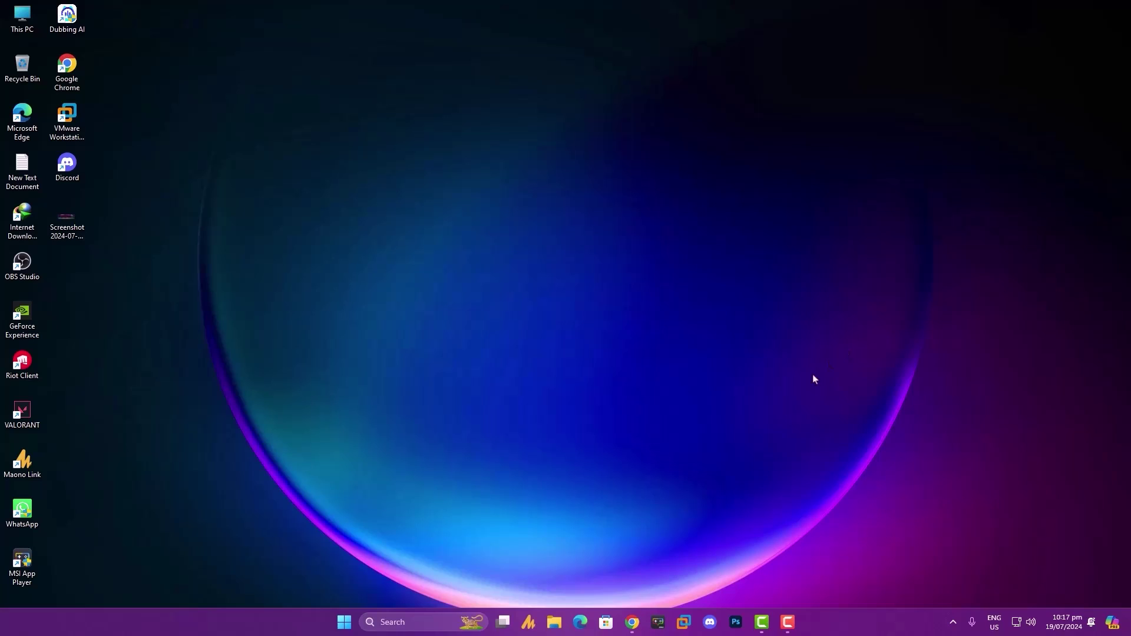
Search for the GTX 1060 driver and review Game Ready Driver 560.70: 695.43 MB, English (US)
key("alt+Tab")
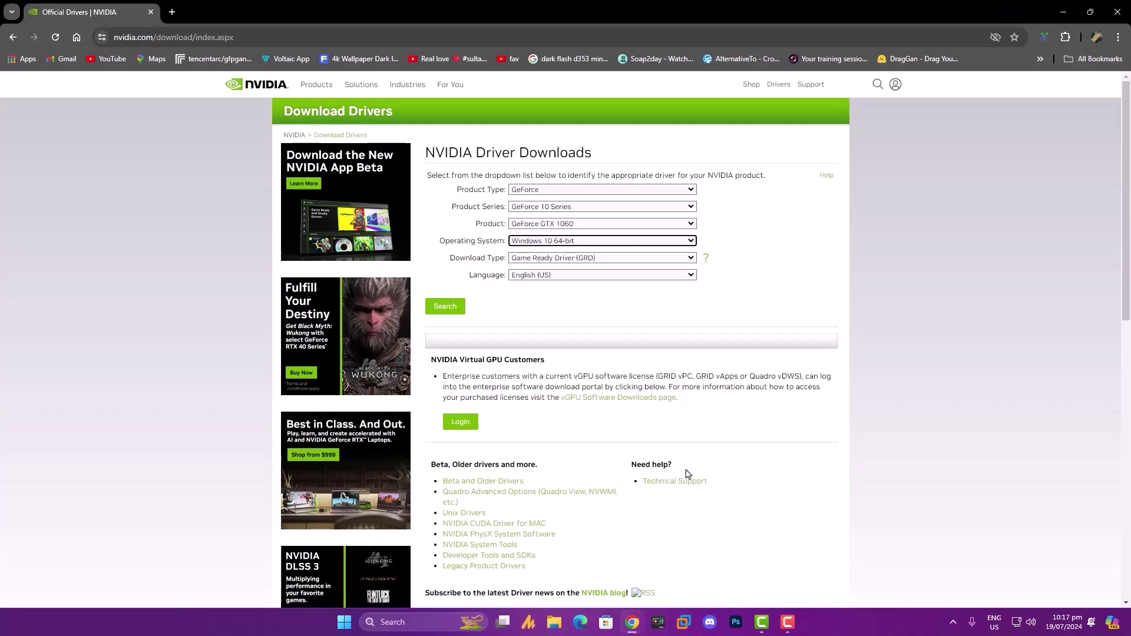
left_click(446, 306)
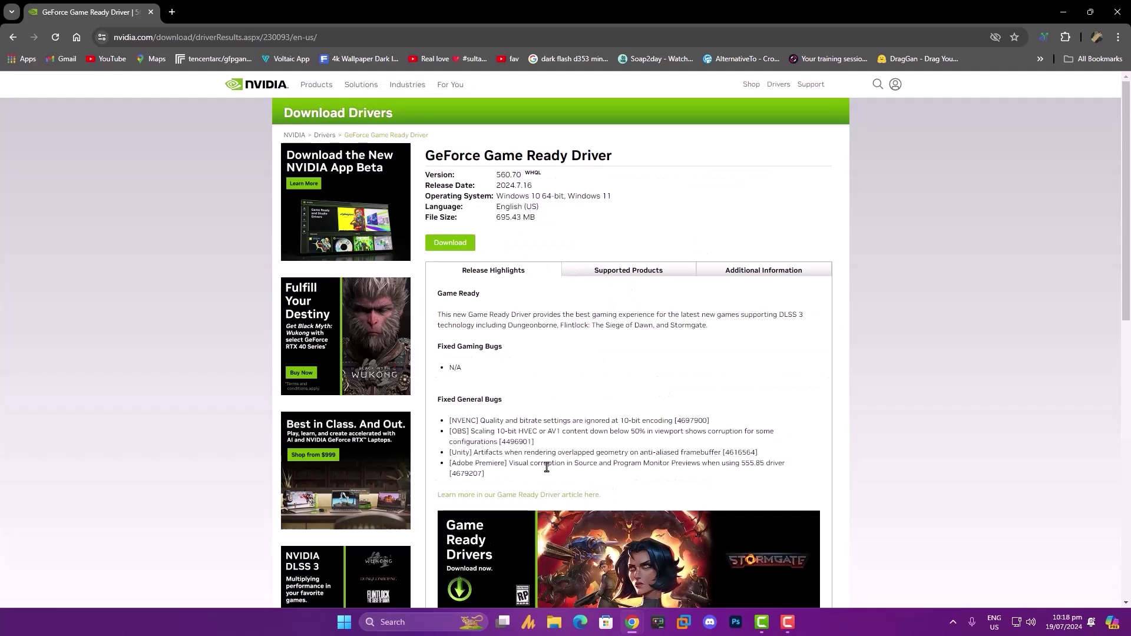
scroll(546, 467, "down", 4)
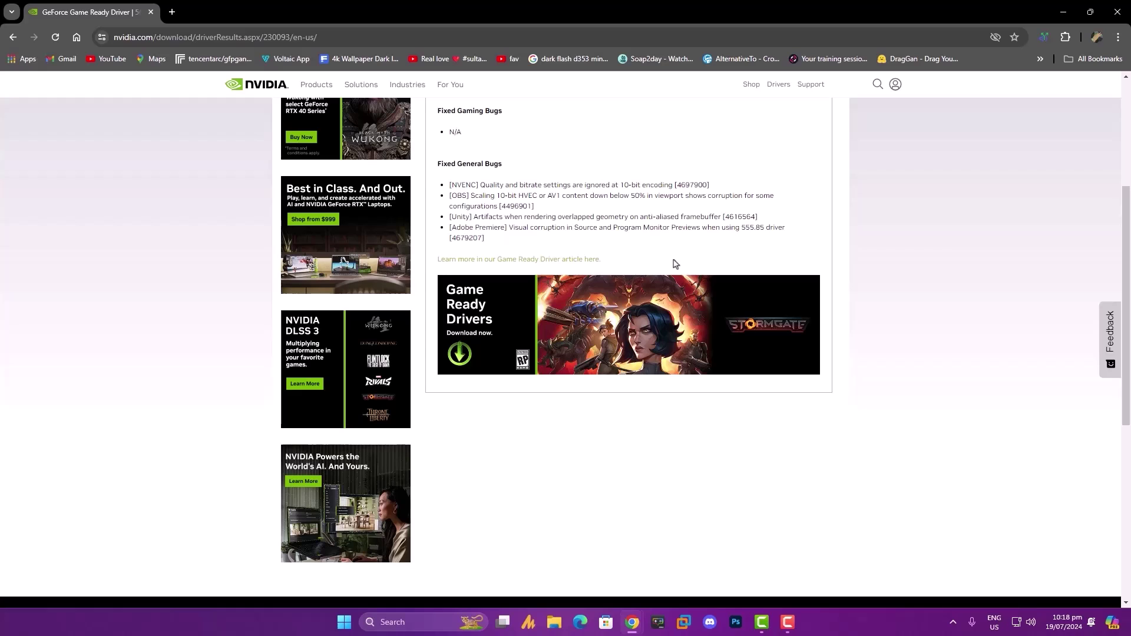
scroll(593, 261, "up", 4)
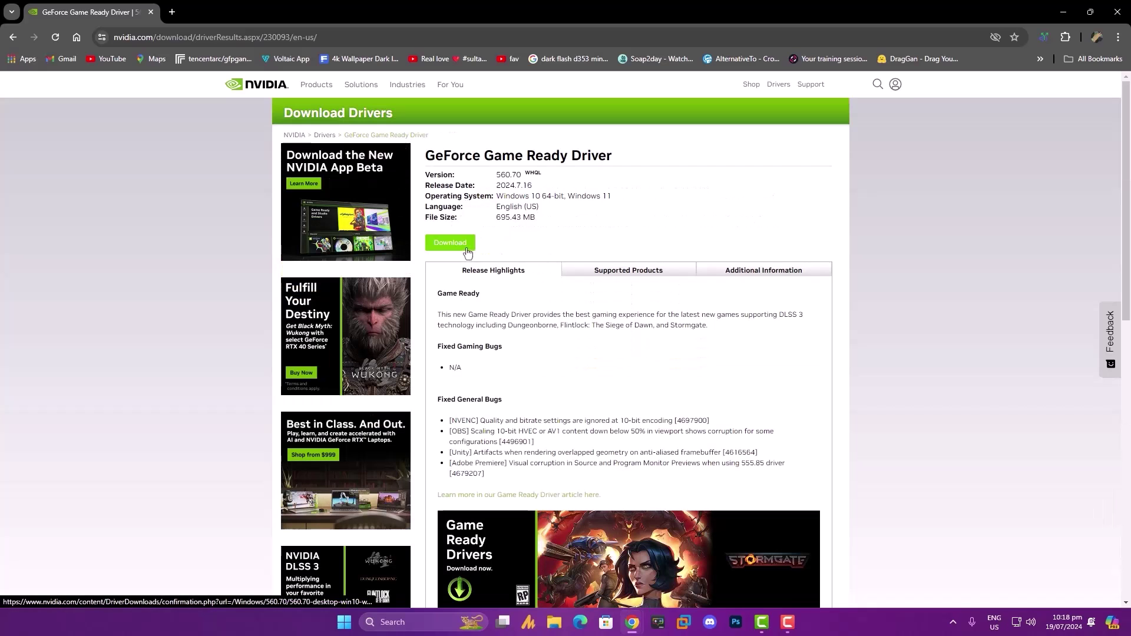
left_click_drag(542, 222, 483, 216)
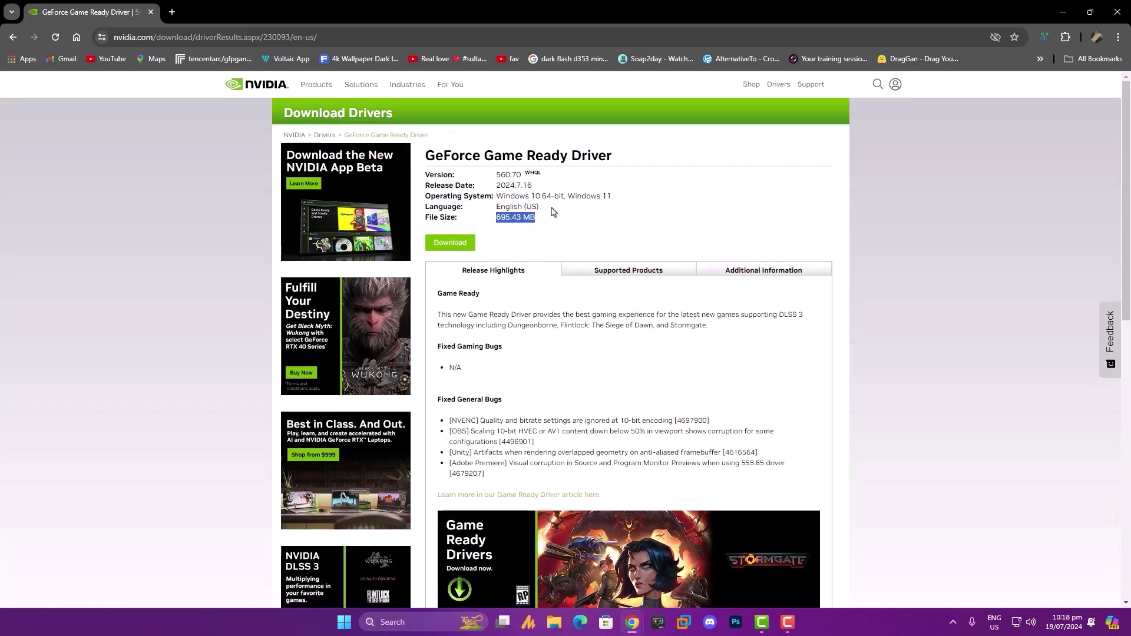
left_click_drag(567, 206, 490, 213)
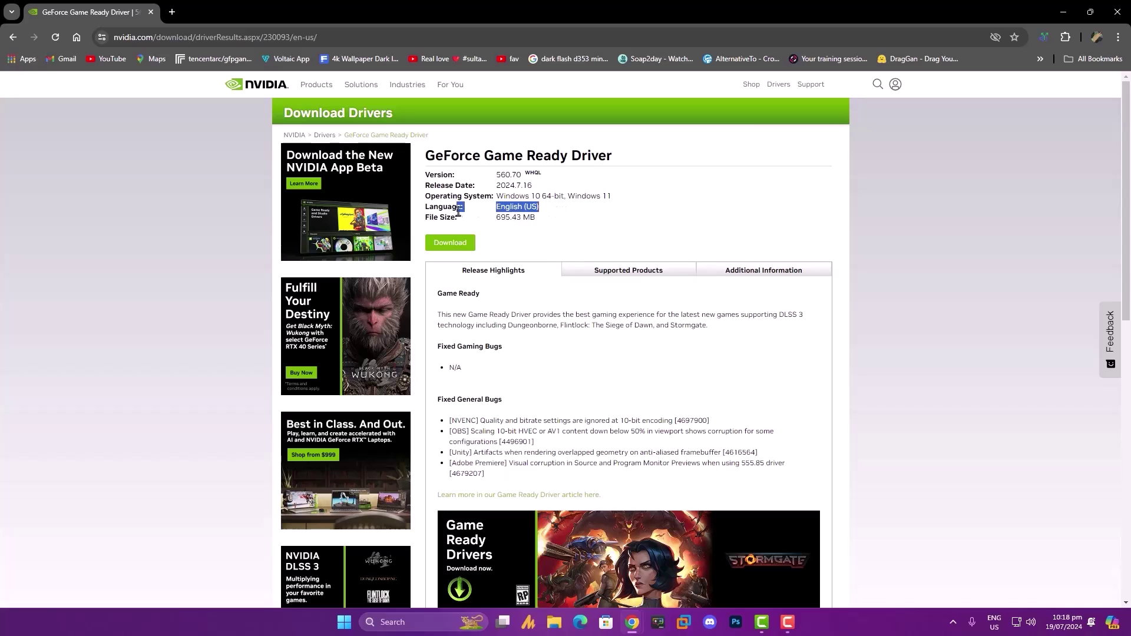
left_click(510, 217)
Return to the driver form and leave the language set to English (US)
key("alt+Left")
left_click(515, 258)
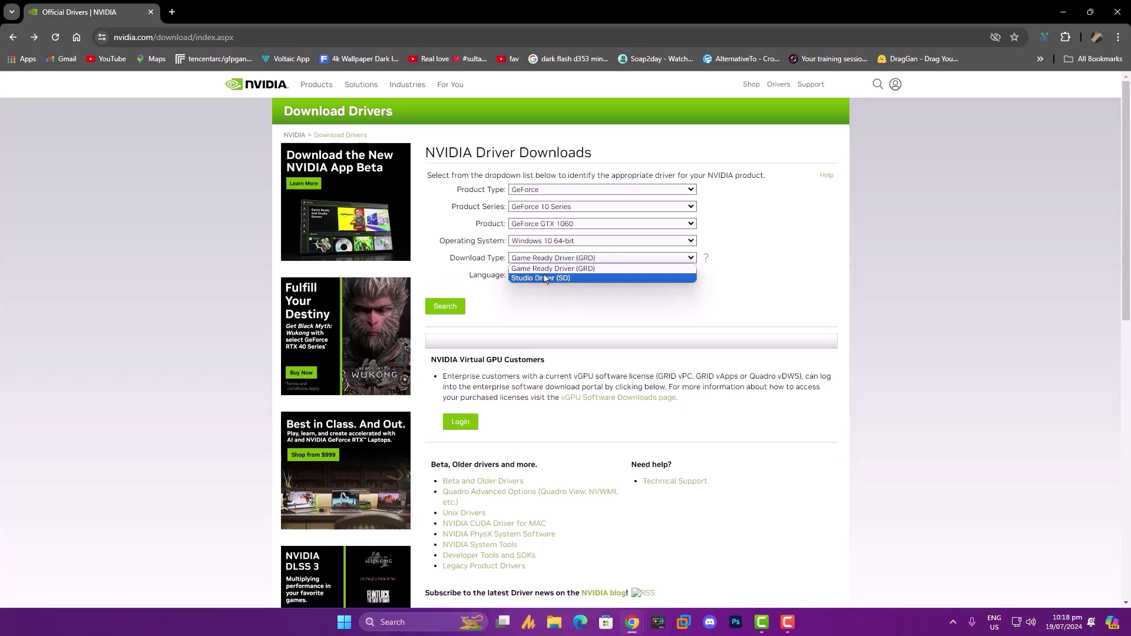
left_click(518, 275)
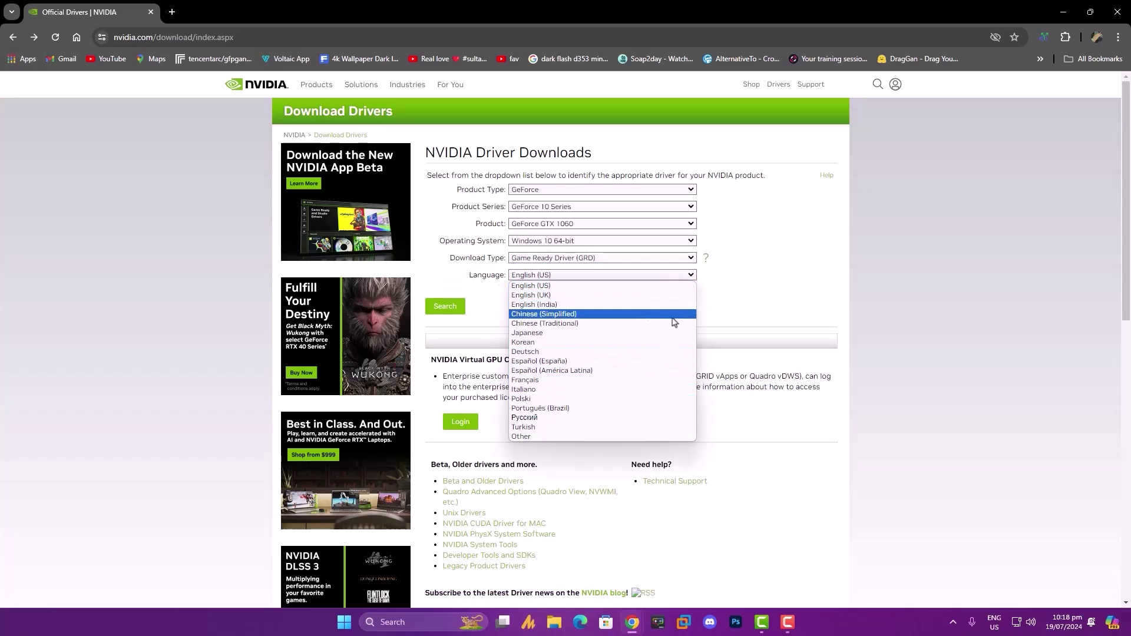
left_click(602, 285)
left_click(564, 279)
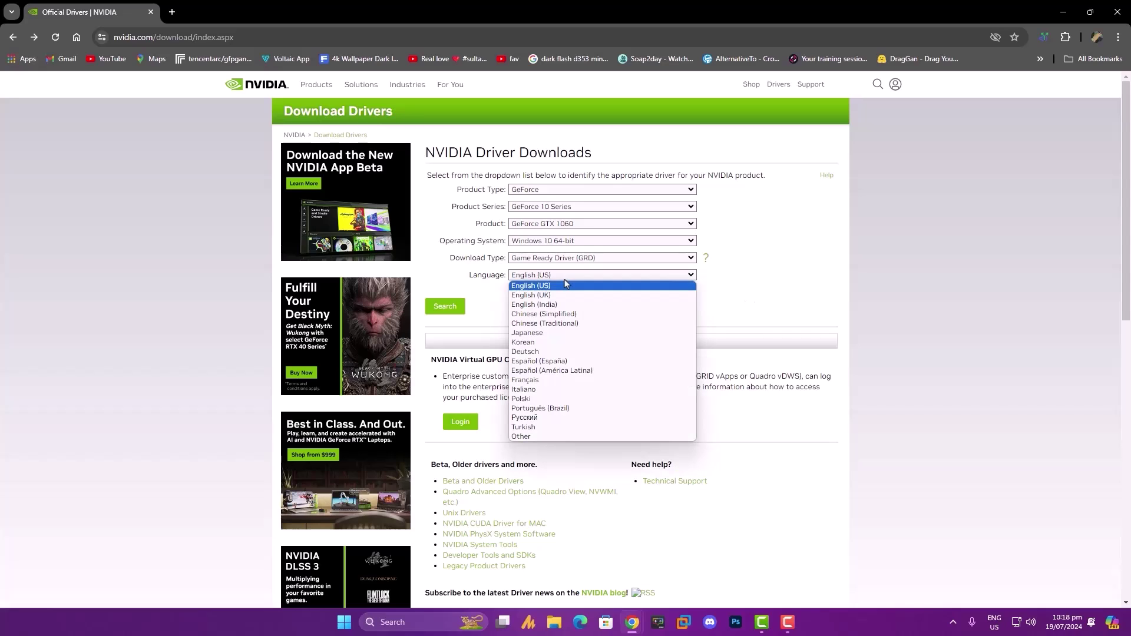
left_click(761, 276)
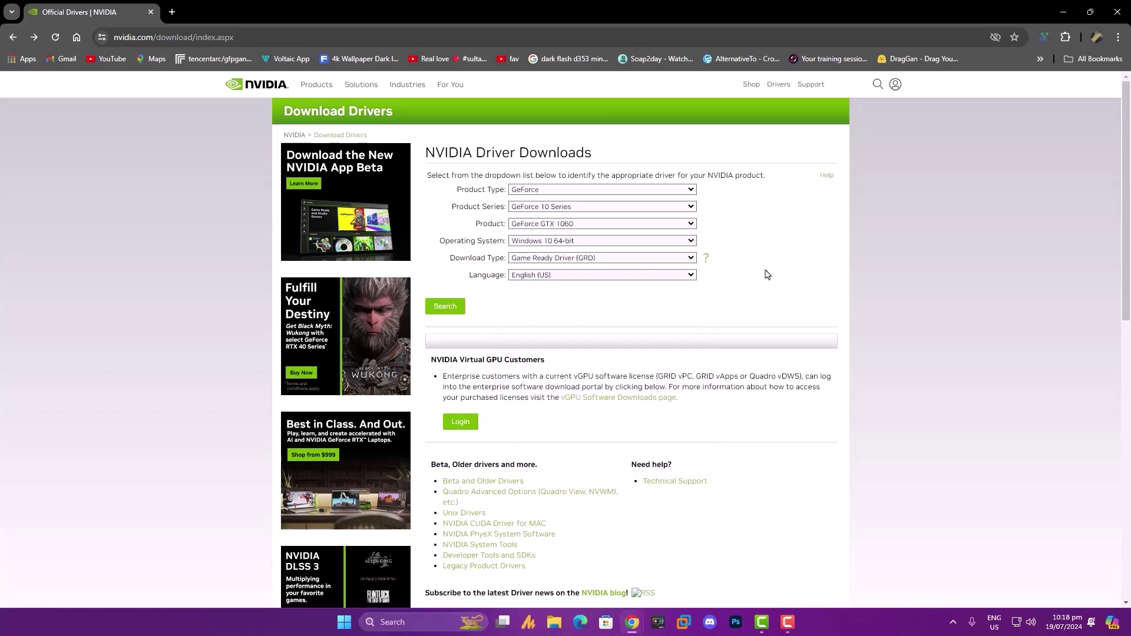
Leave the download type set to Game Ready Driver (GRD)
left_click(652, 263)
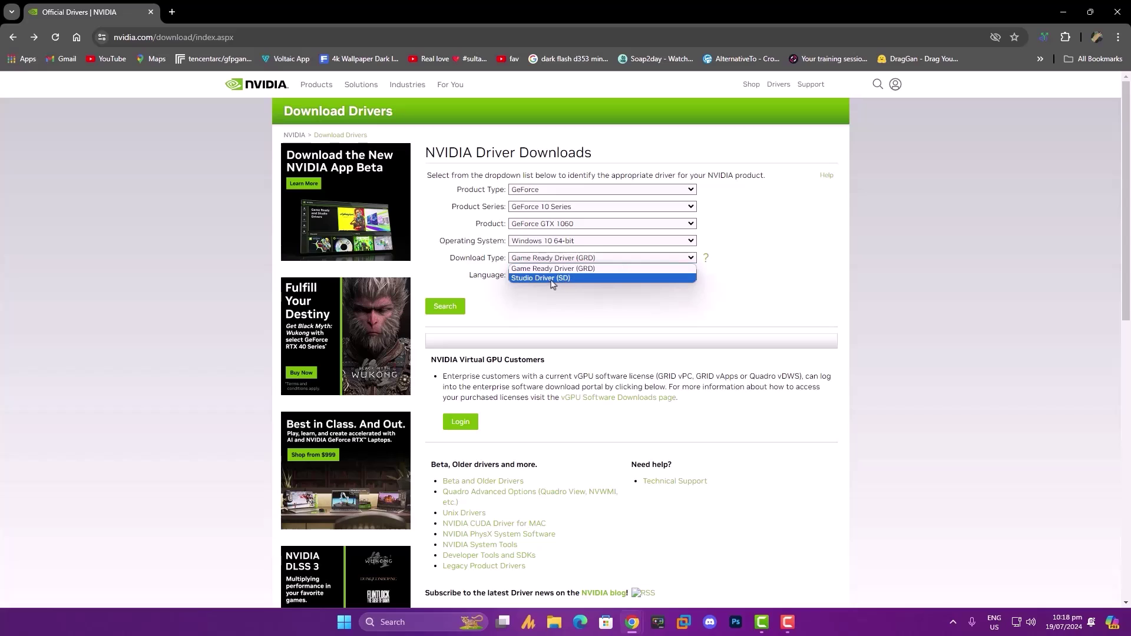
left_click(579, 307)
left_click(564, 263)
left_click(545, 313)
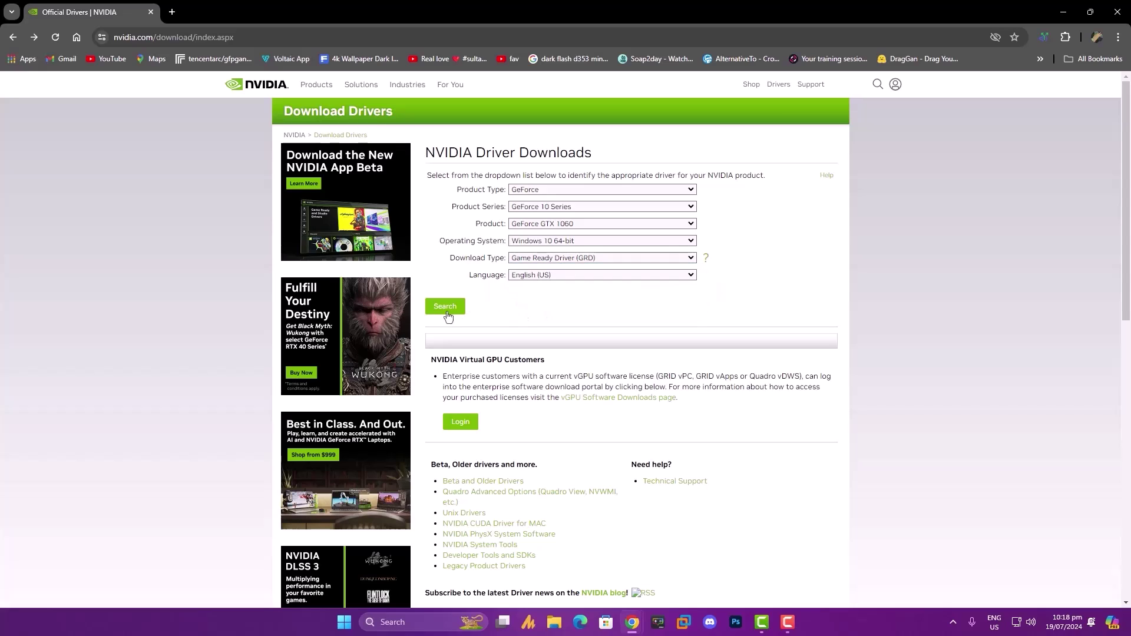